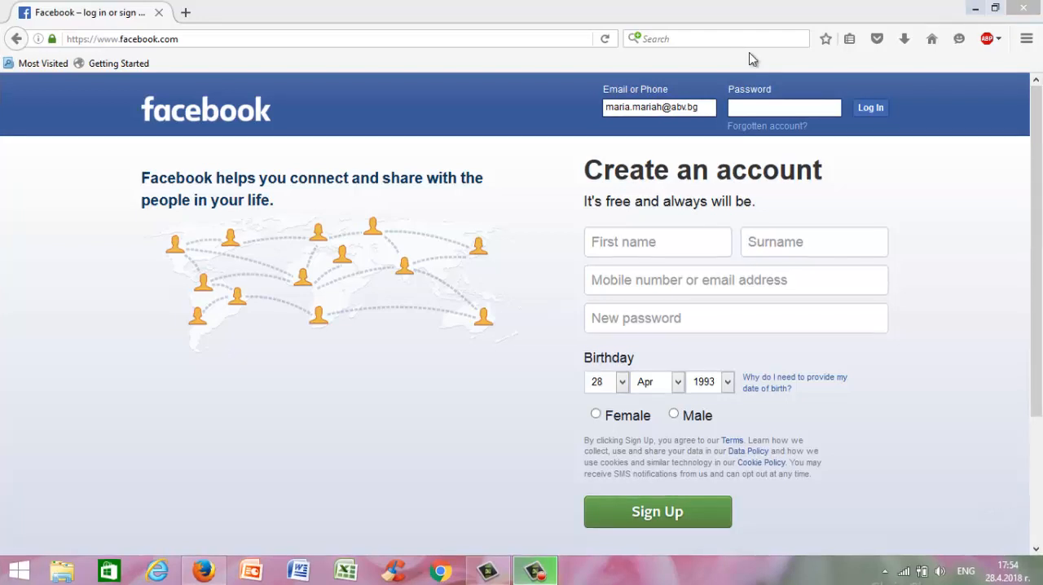
Log in to Facebook by entering the account password, and dismiss the offer to remember the login.
click(744, 109)
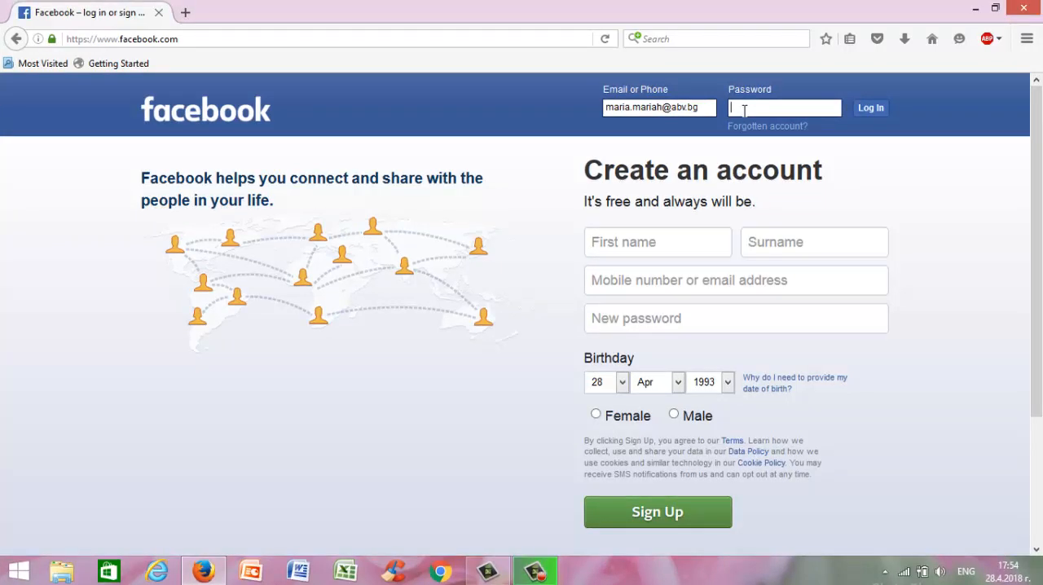
text(•••••••••••••••)
click(870, 112)
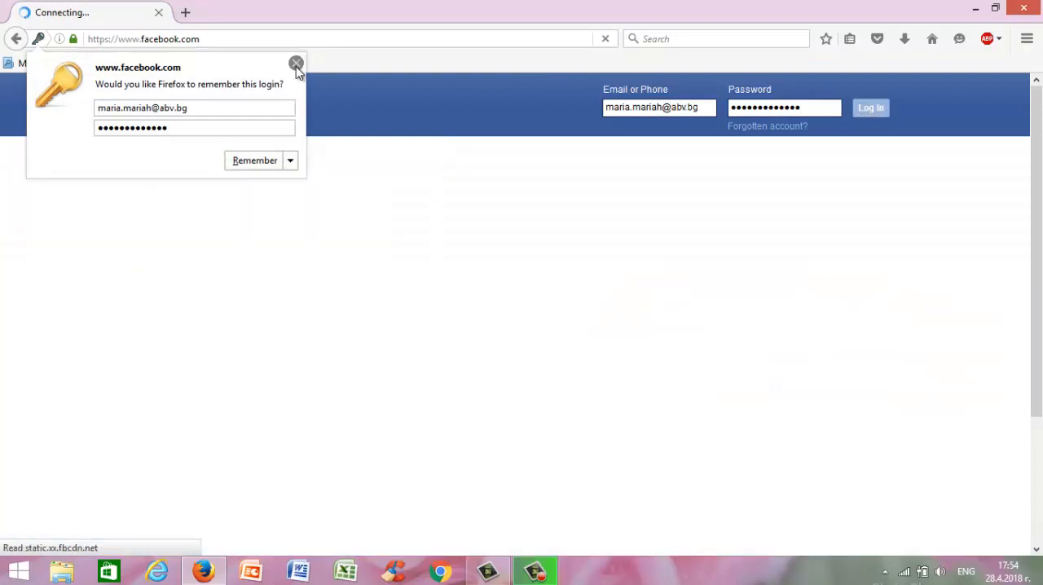
click(297, 68)
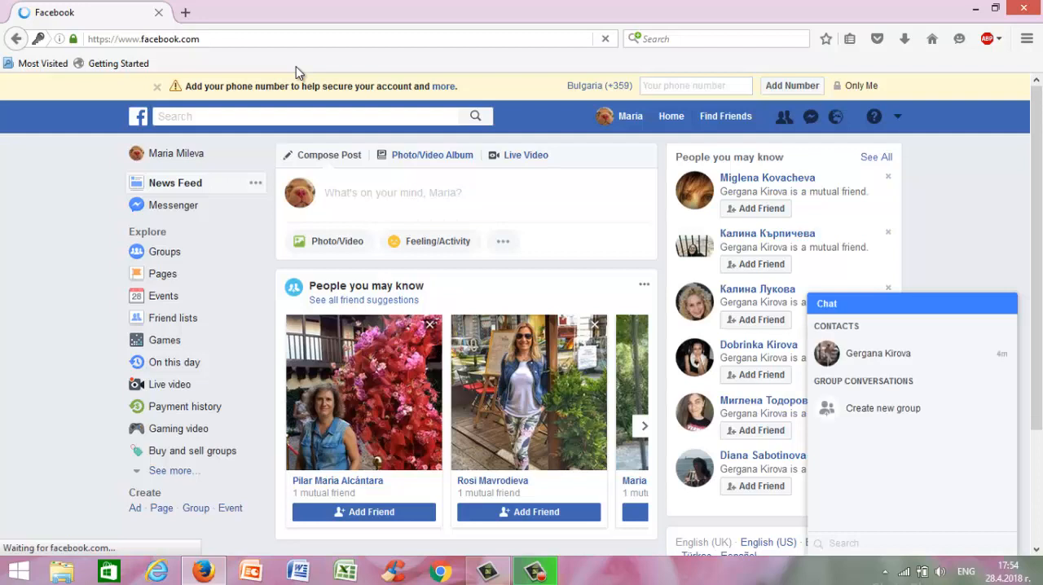
Collapse the chat window and start creating a new Page of the Cause or Community type.
click(973, 303)
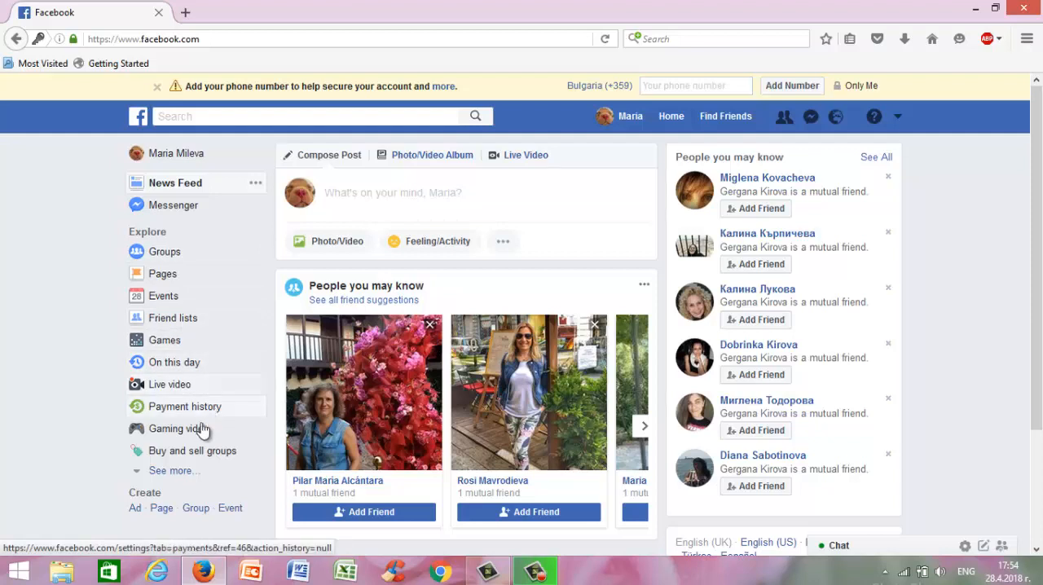
click(159, 510)
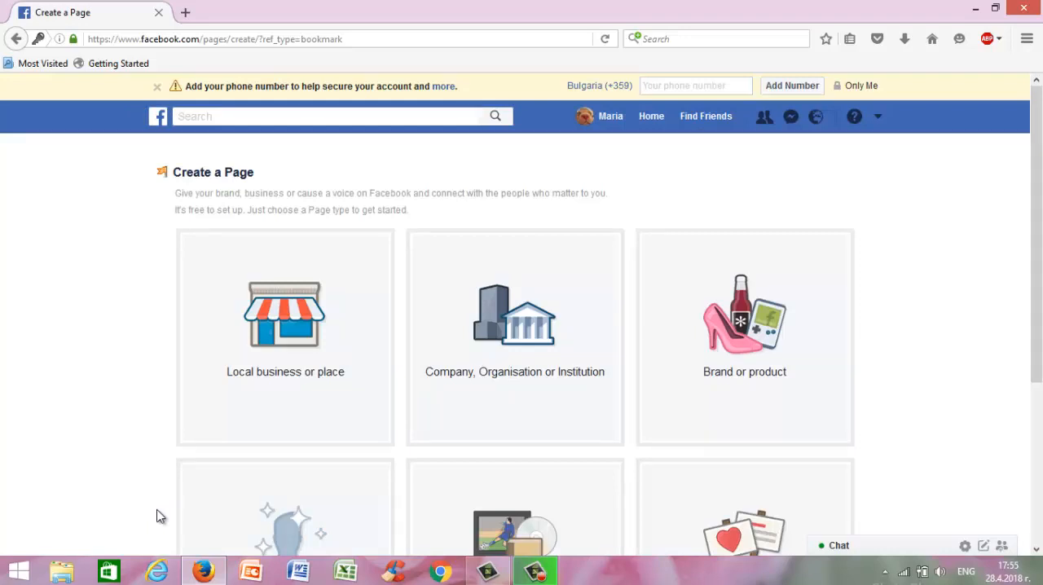
click(714, 514)
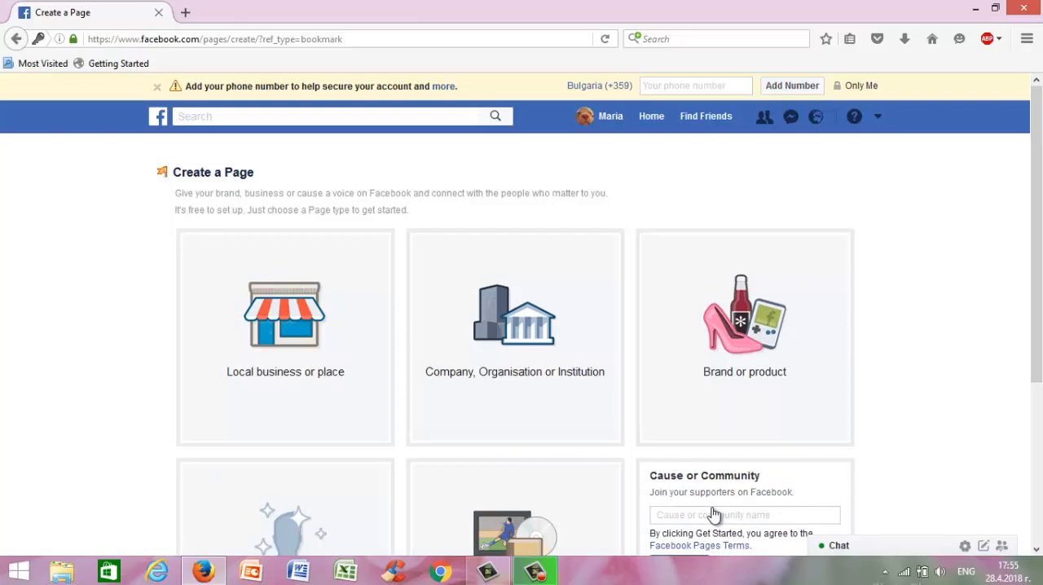
Name the cause "Save the seas from plastic" and get started with the Page.
scroll(922, 379, down, 3)
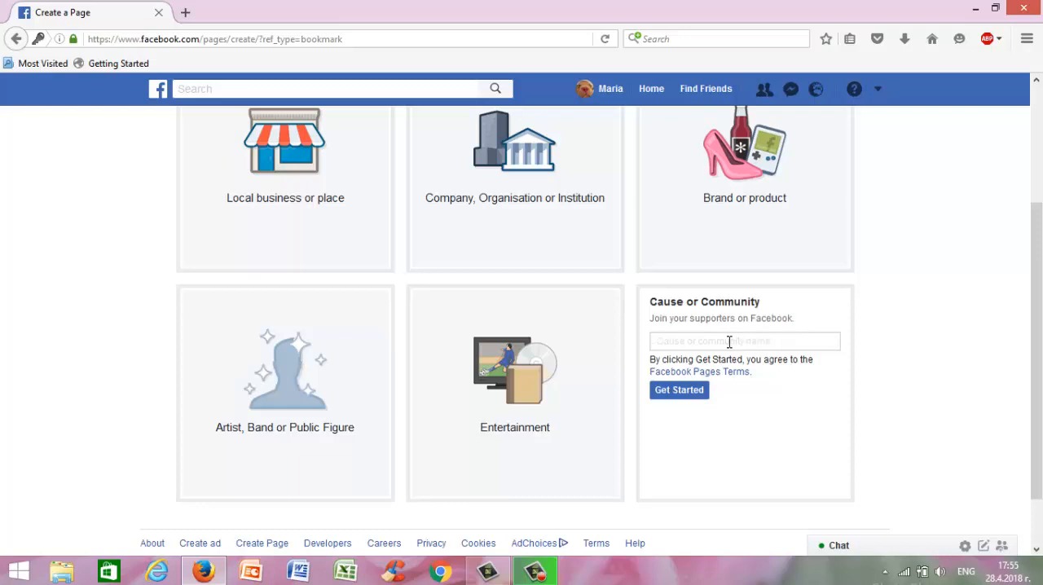
text(S)
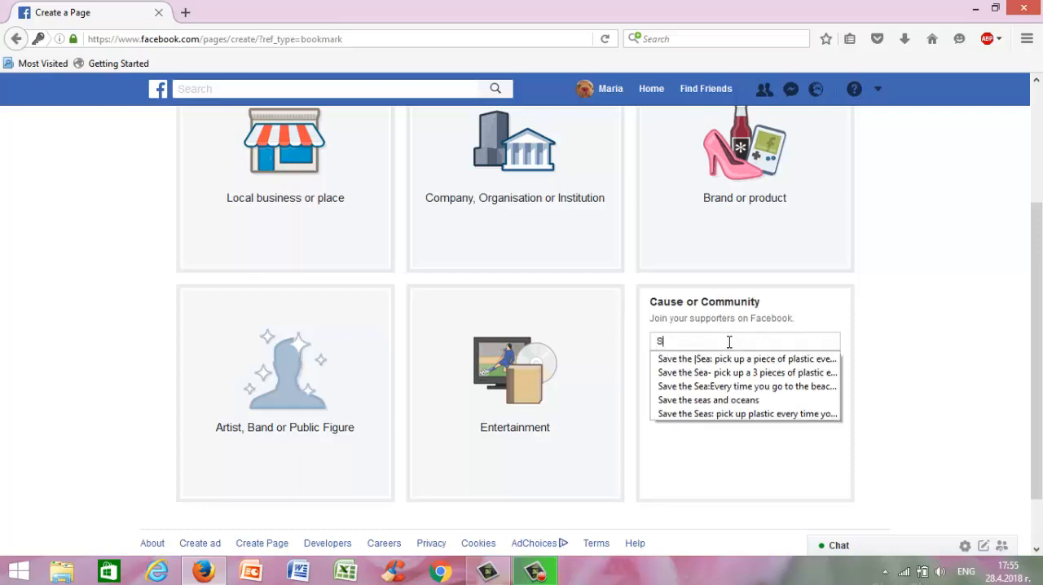
text(ave the)
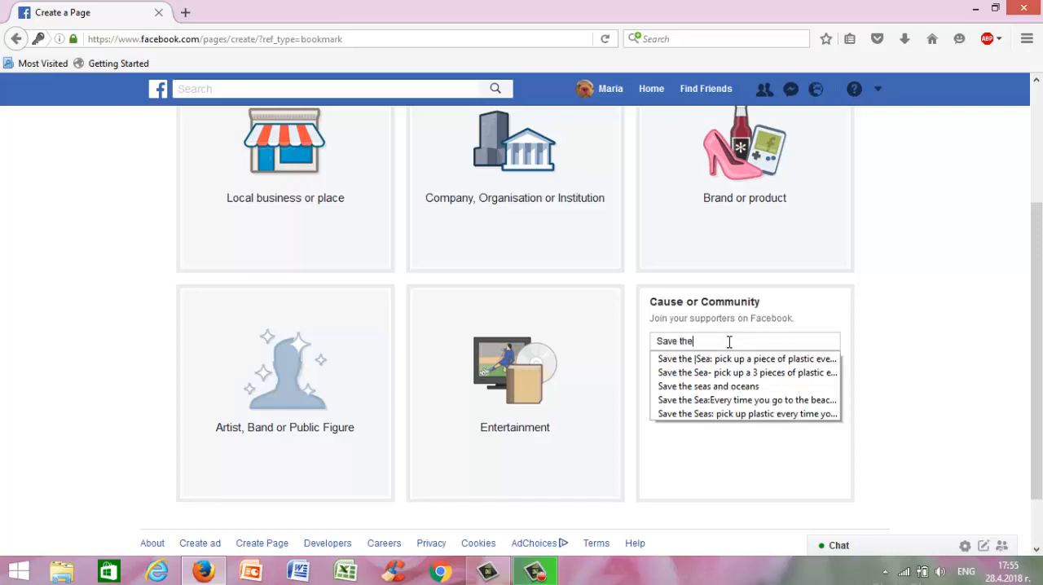
text( seas f)
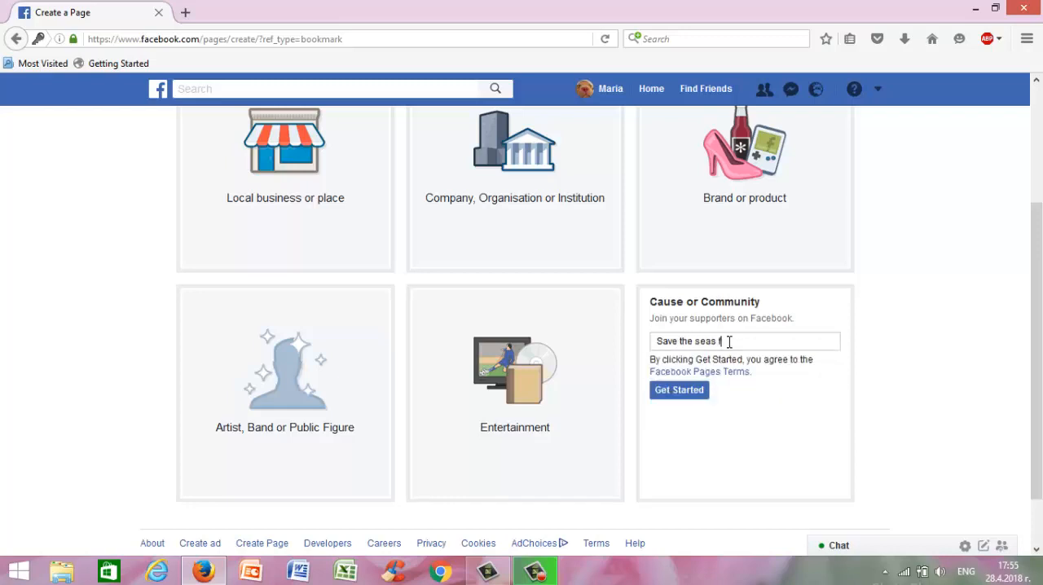
text(rom plastic)
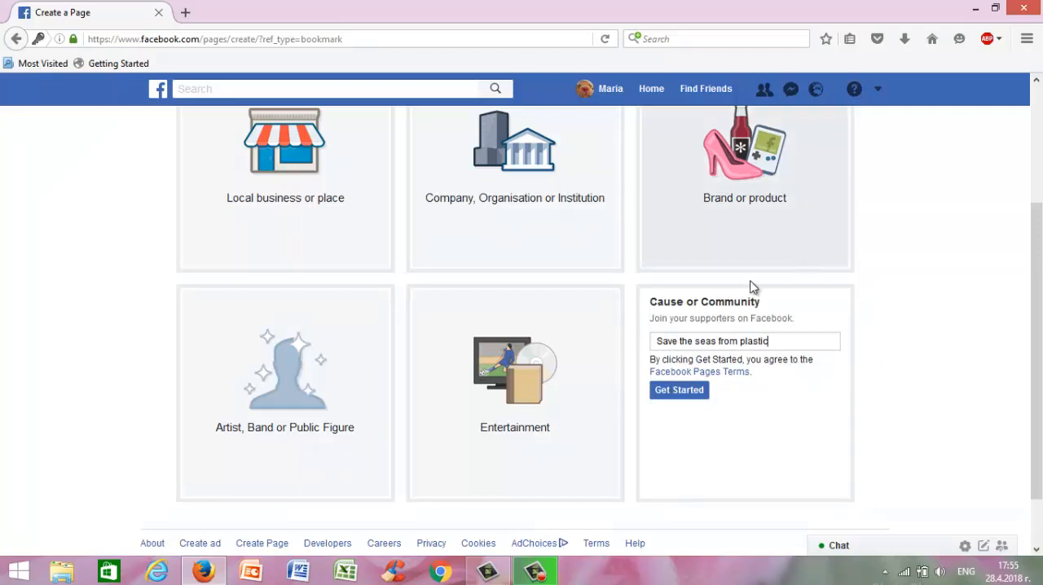
click(694, 392)
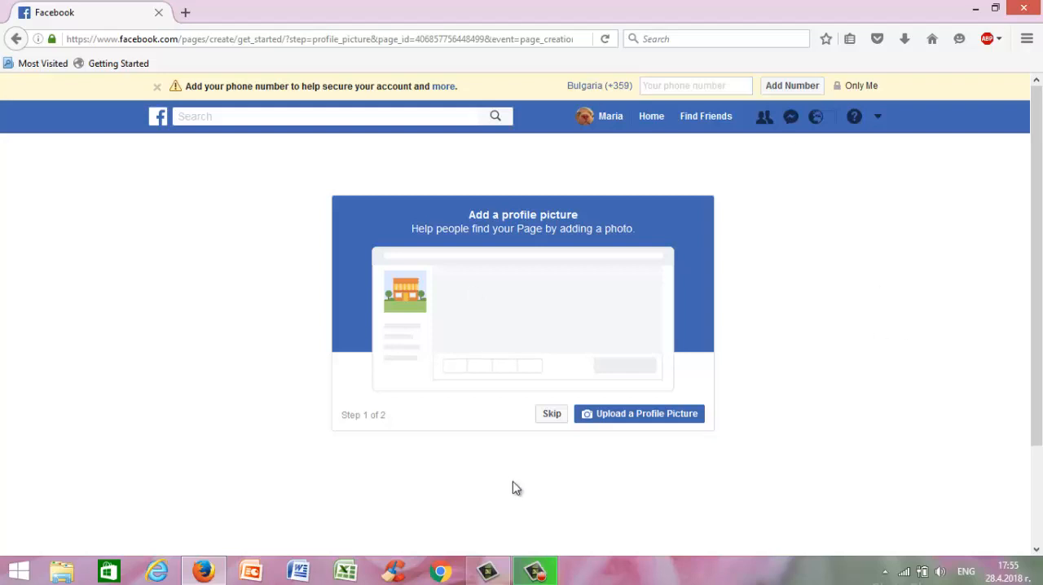
Skip the profile picture and upload "plastic at sea.jpg" from This PC's Desktop folder as the cover photo.
click(552, 414)
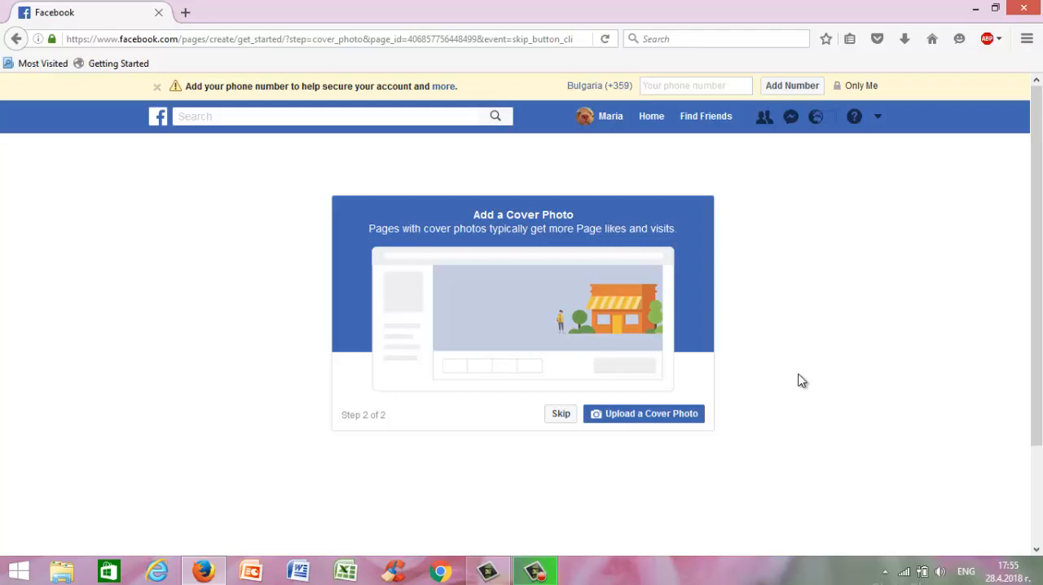
click(673, 419)
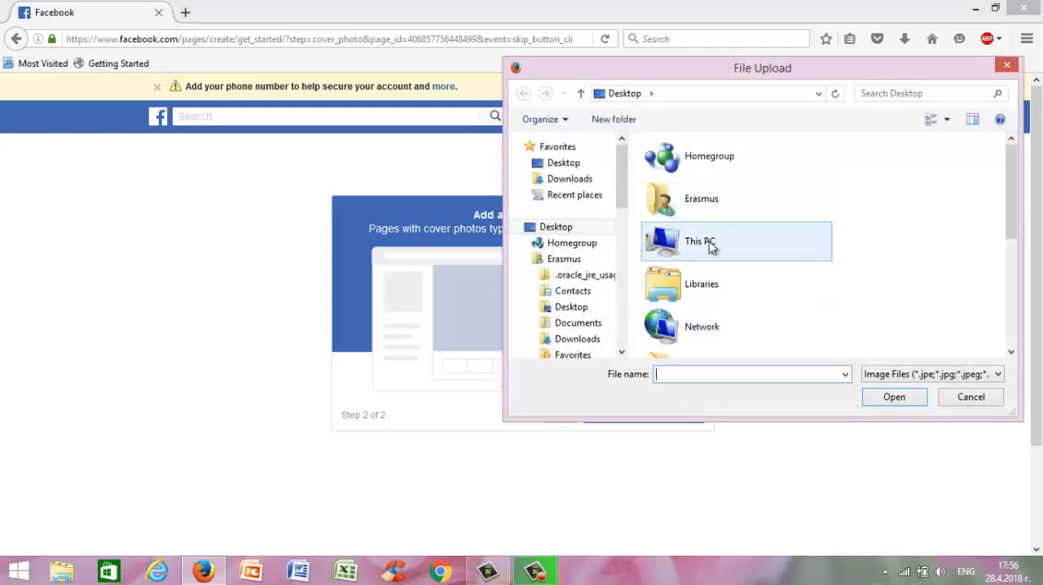
click(707, 256)
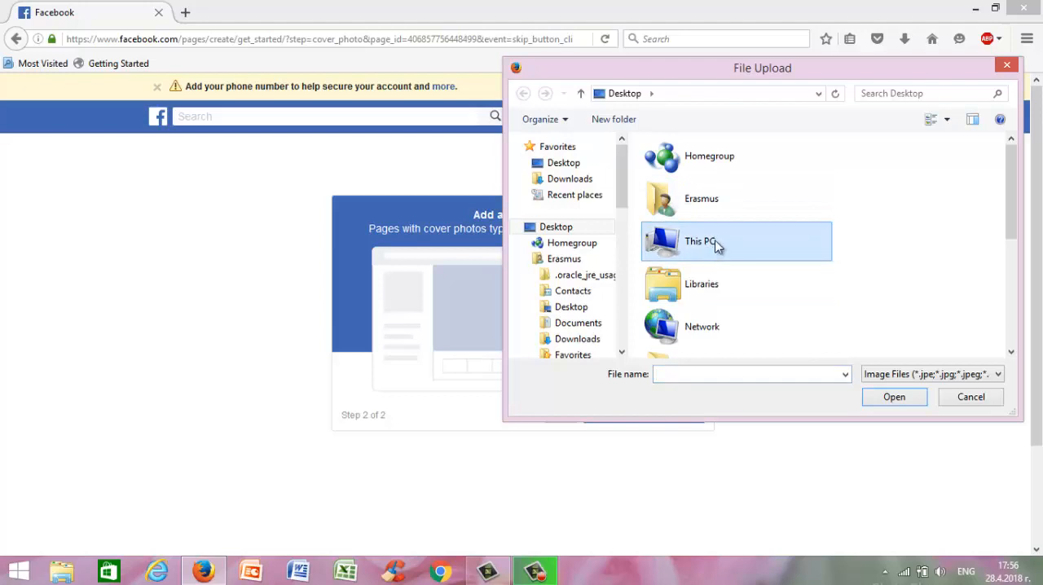
click(892, 397)
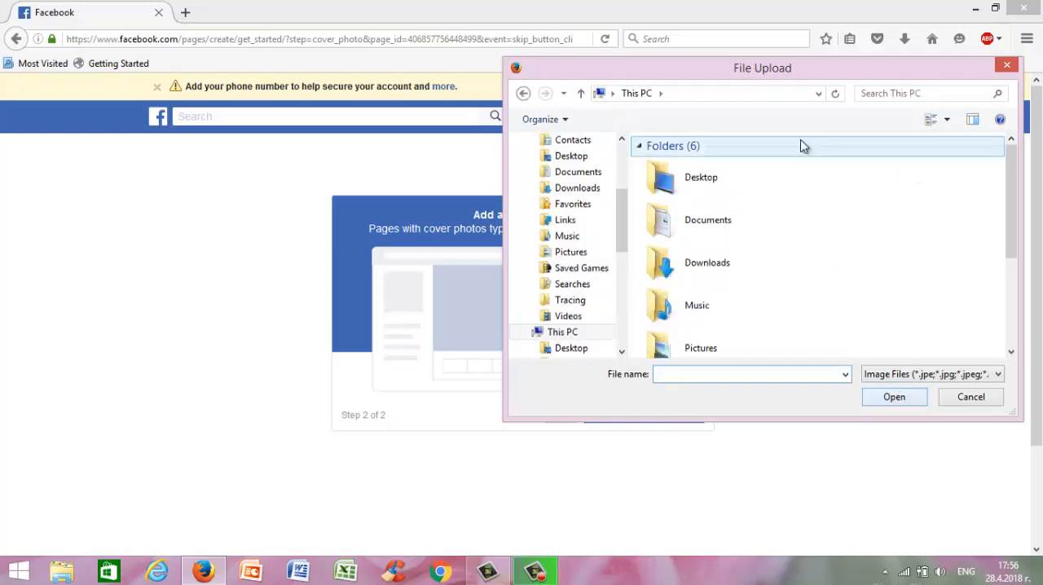
click(730, 179)
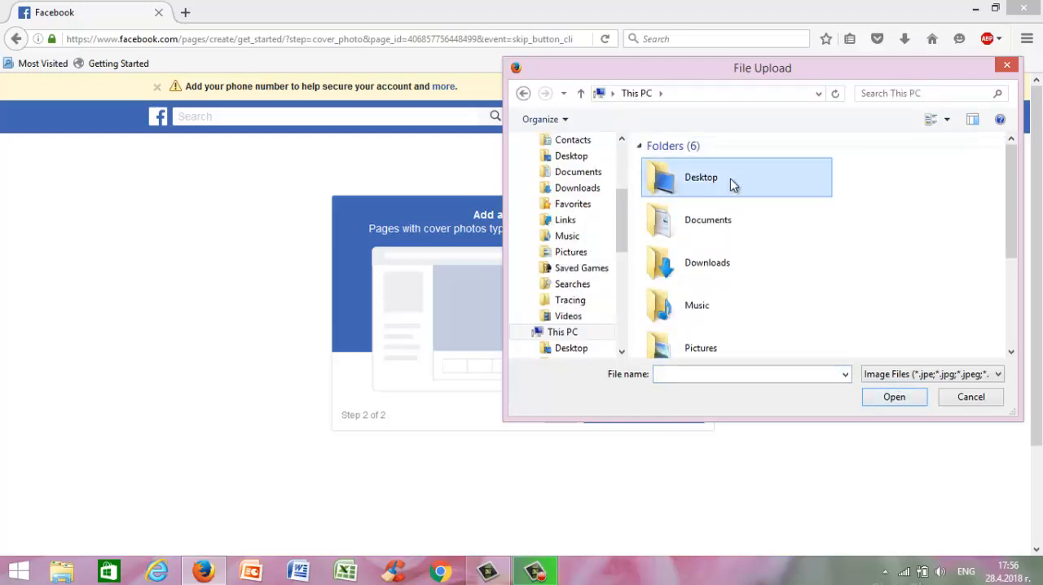
click(893, 397)
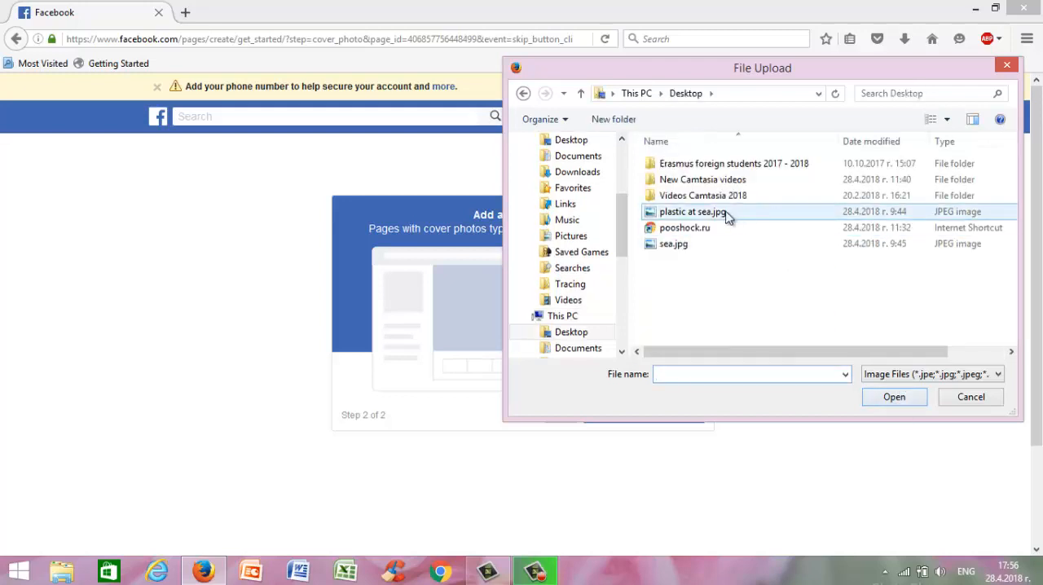
click(727, 214)
click(893, 395)
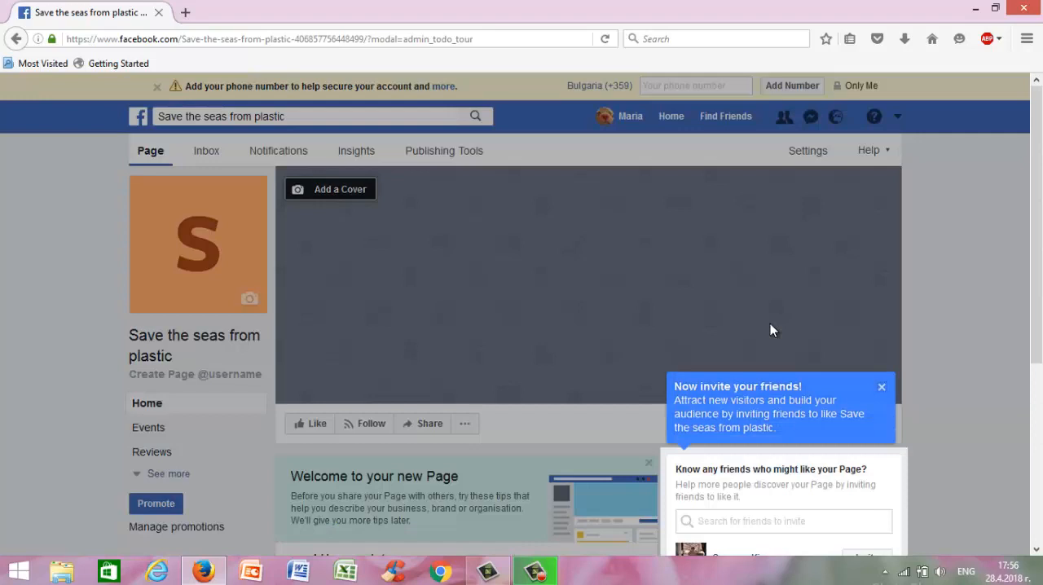
Dismiss the tour tips about inviting friends and publishing the first post on the new Page.
click(883, 388)
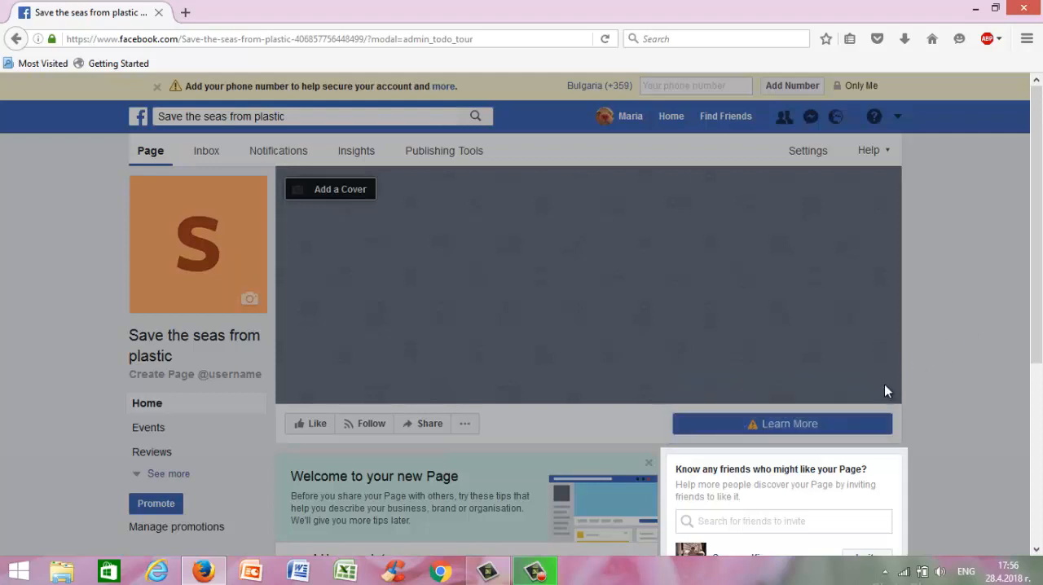
drag(1039, 324, 1038, 338)
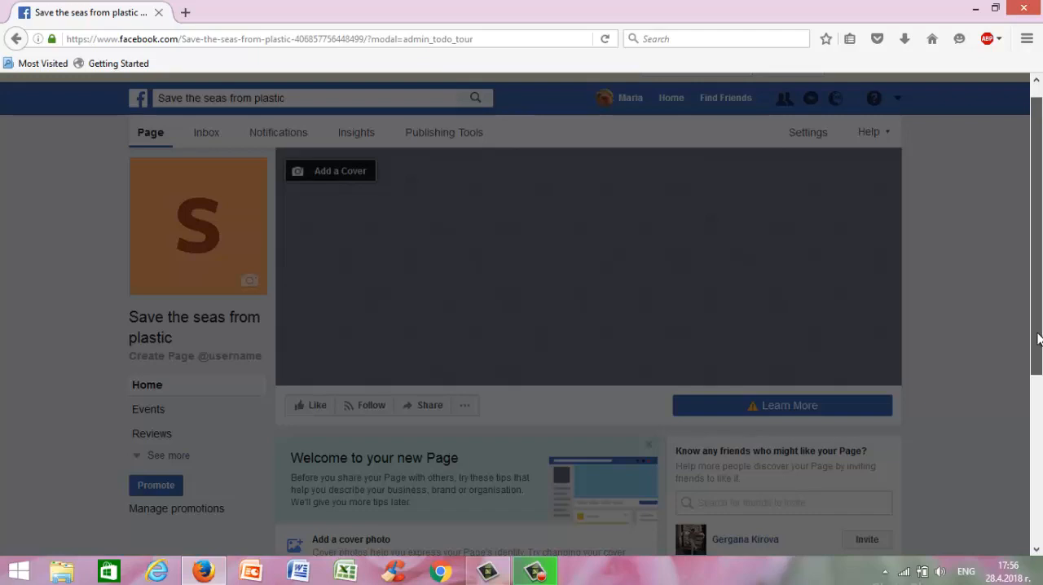
drag(1039, 338, 1032, 450)
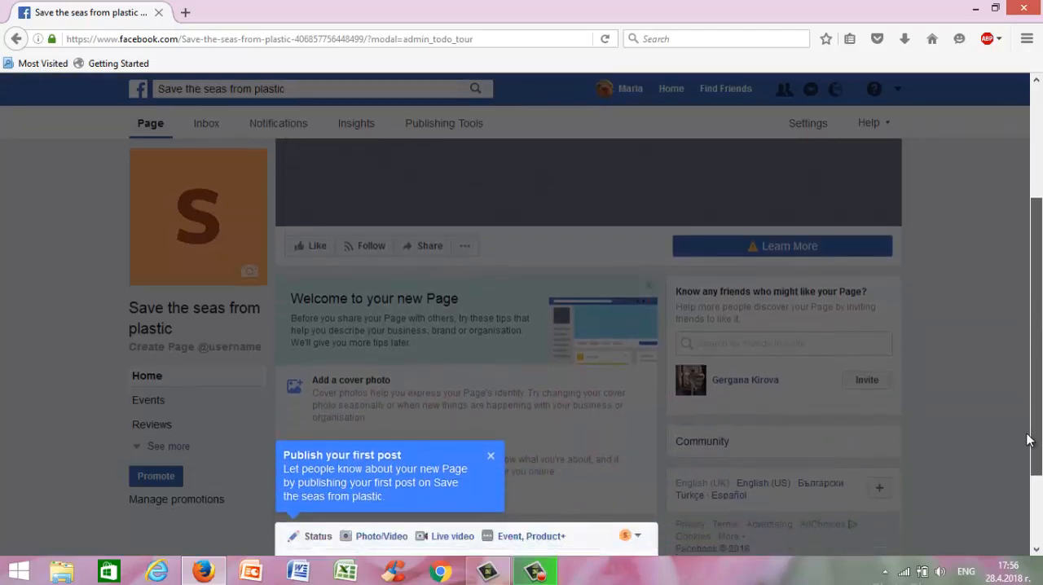
scroll(492, 475, down, 2)
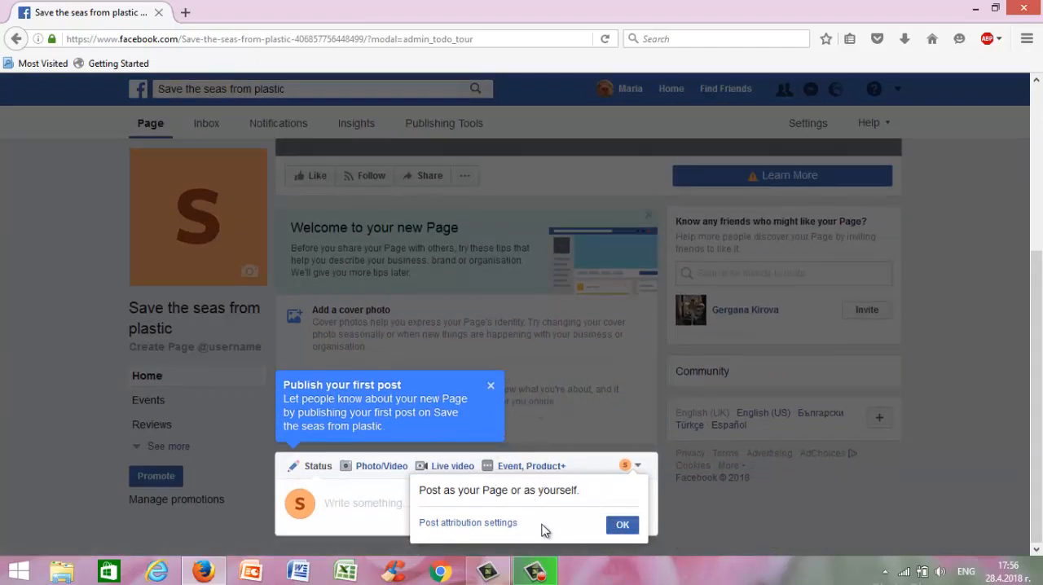
click(490, 386)
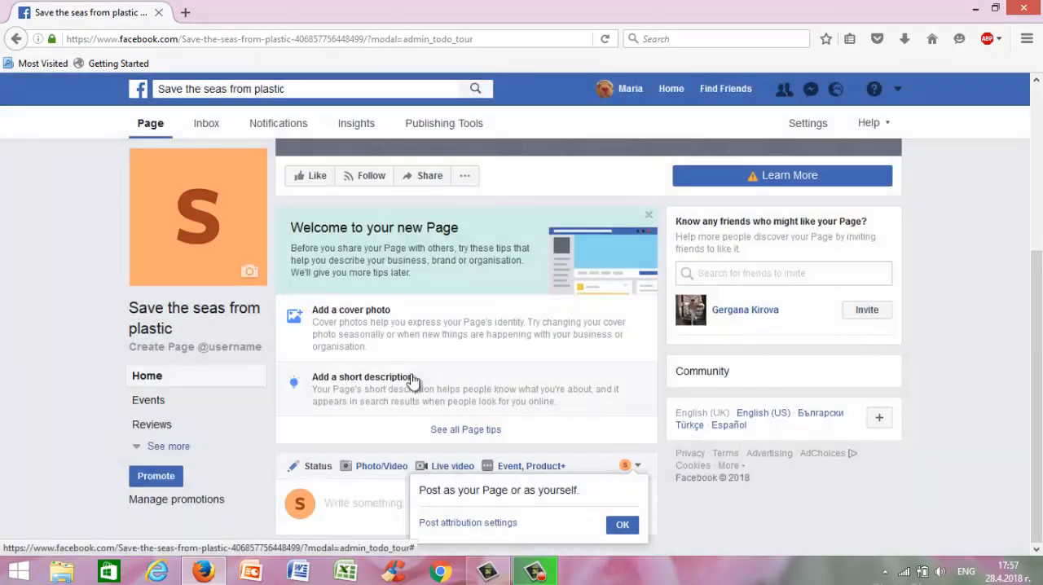
Add and save the Page's short description "Save the seas - pick up a piece of plastic every time you go to the beach".
click(391, 378)
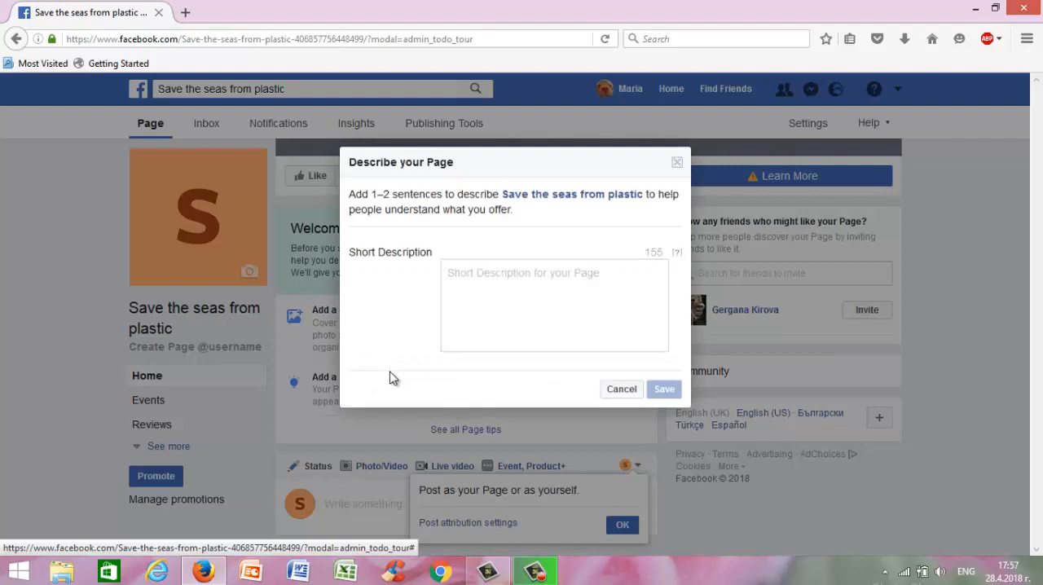
click(494, 269)
text(S)
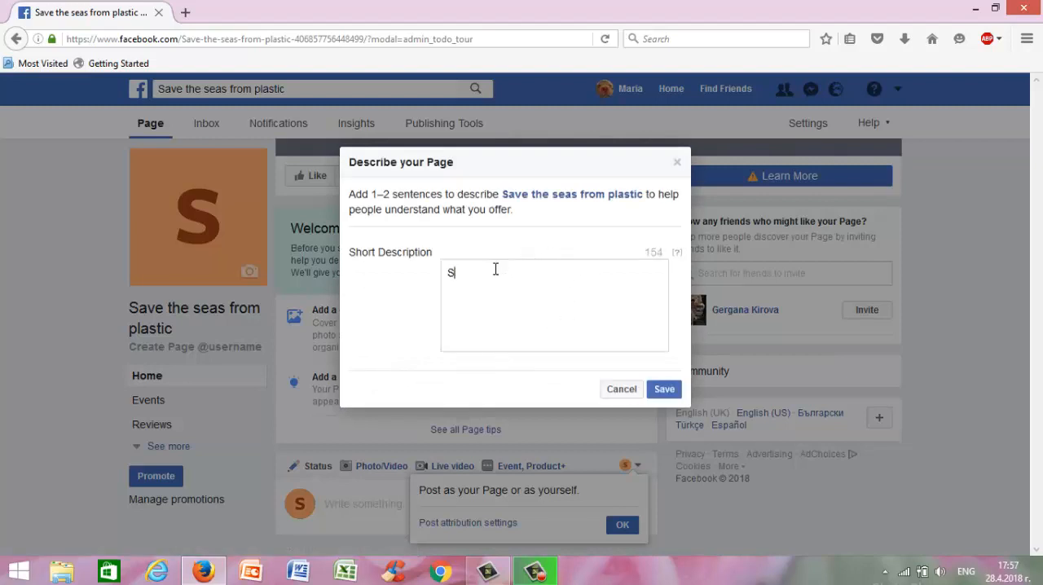
text(ave the seas -)
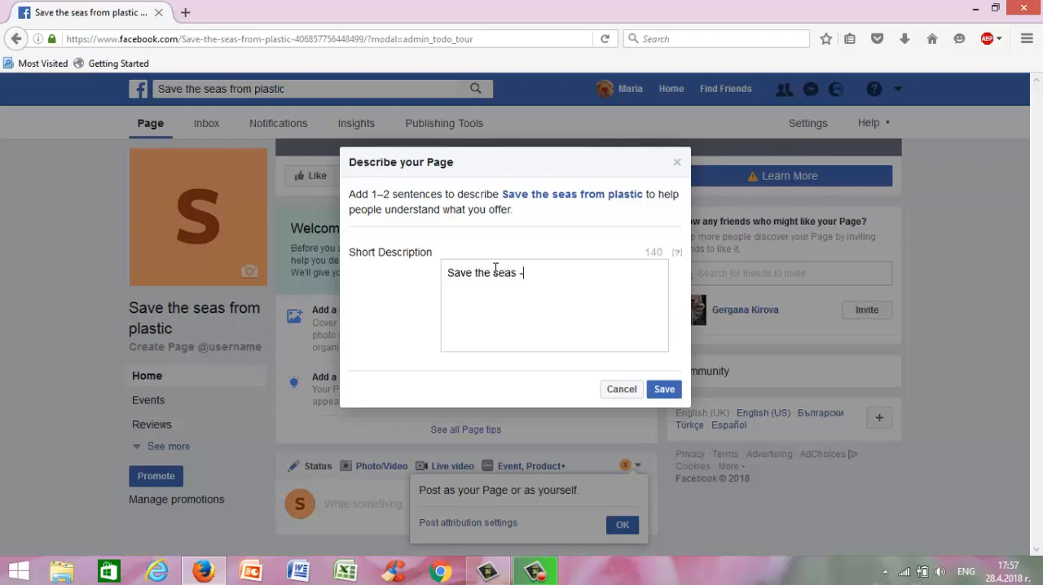
text( pick up a piece of plastic)
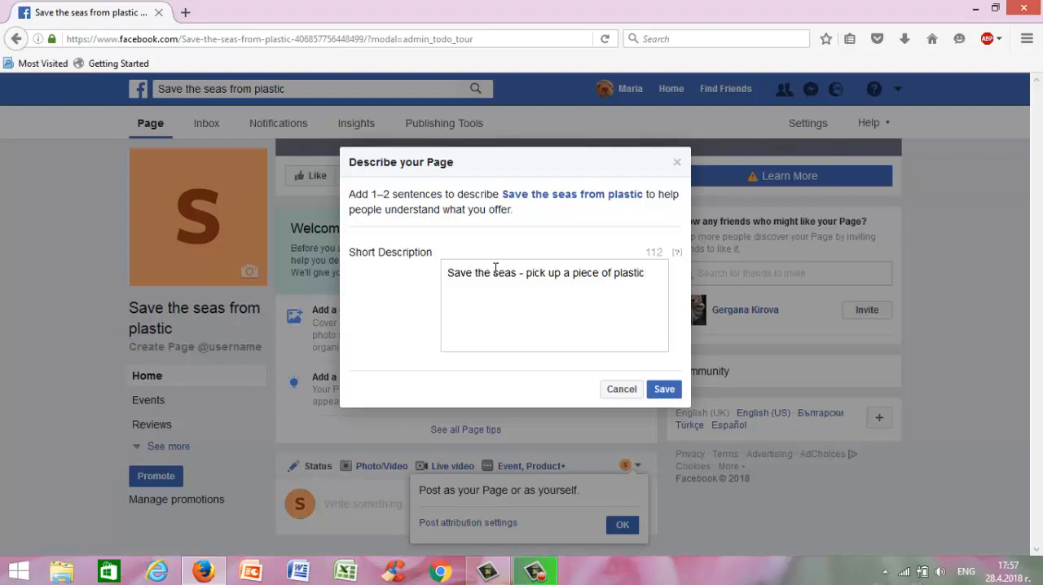
text( every time you go)
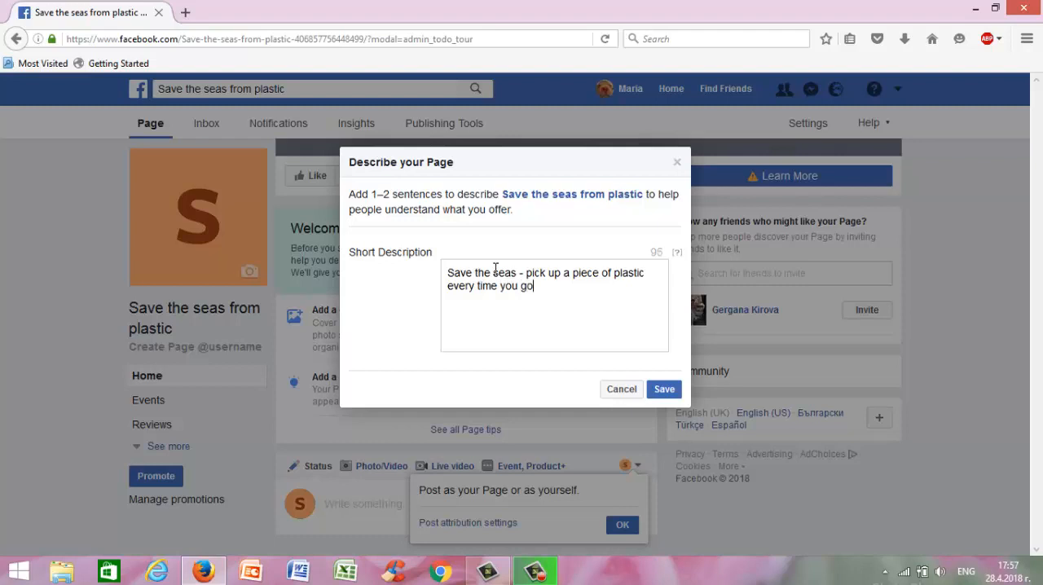
text( to the beacg)
key(BackSpace)
text(h)
click(653, 395)
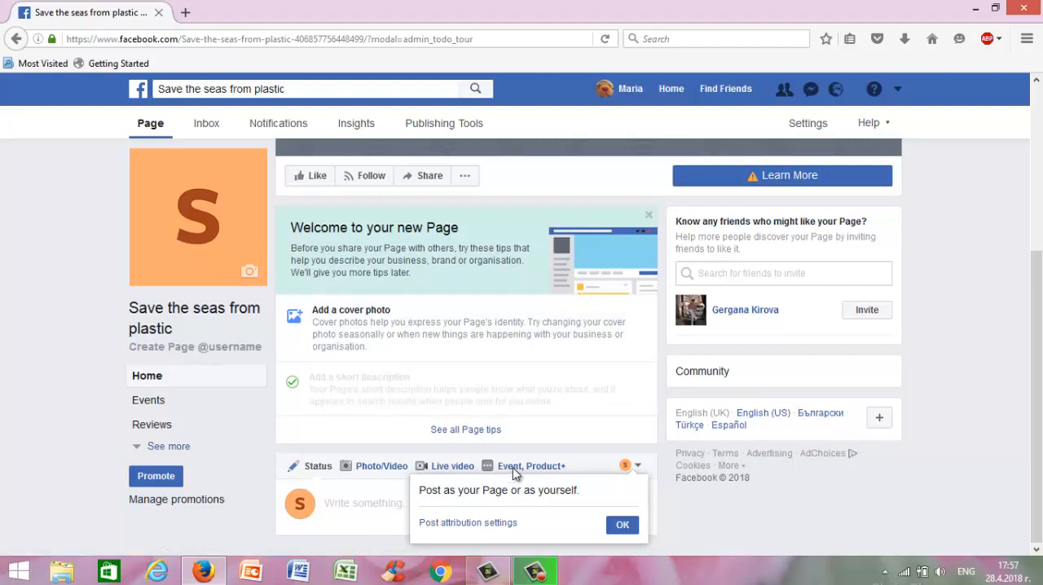
Invite the suggested friend to like the Page.
click(868, 311)
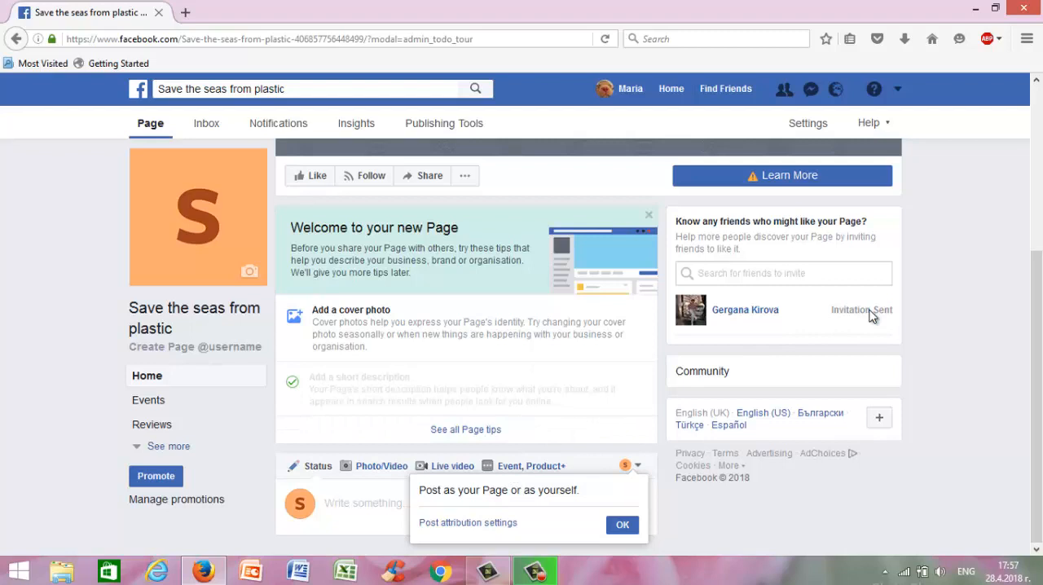